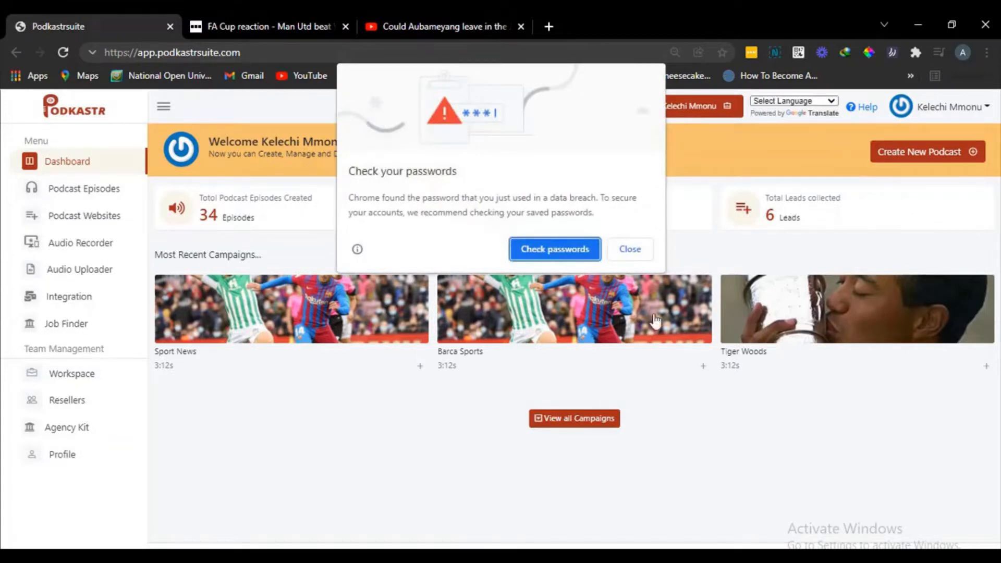
# - Start a new podcast and paste the copied article about Marcus Rashford's poor form into the text converter
pyautogui.click(644, 248)
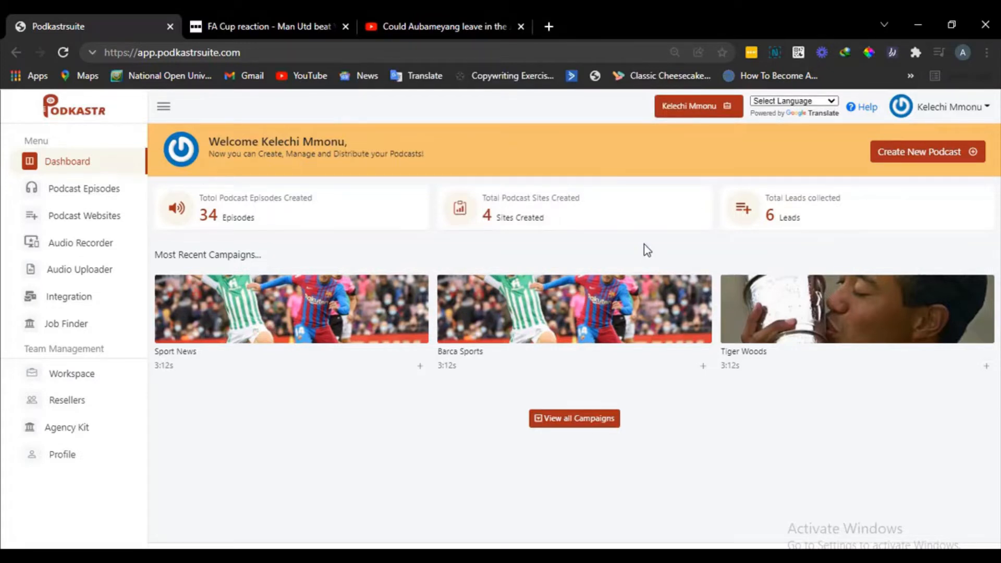
pyautogui.click(943, 155)
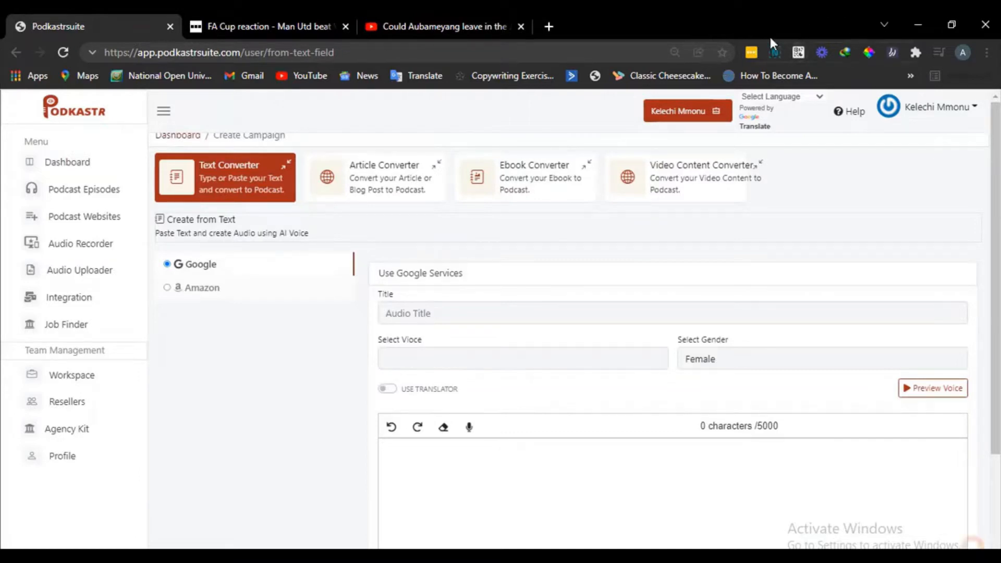
pyautogui.click(471, 501)
pyautogui.hotkey('ctrl', 'v')
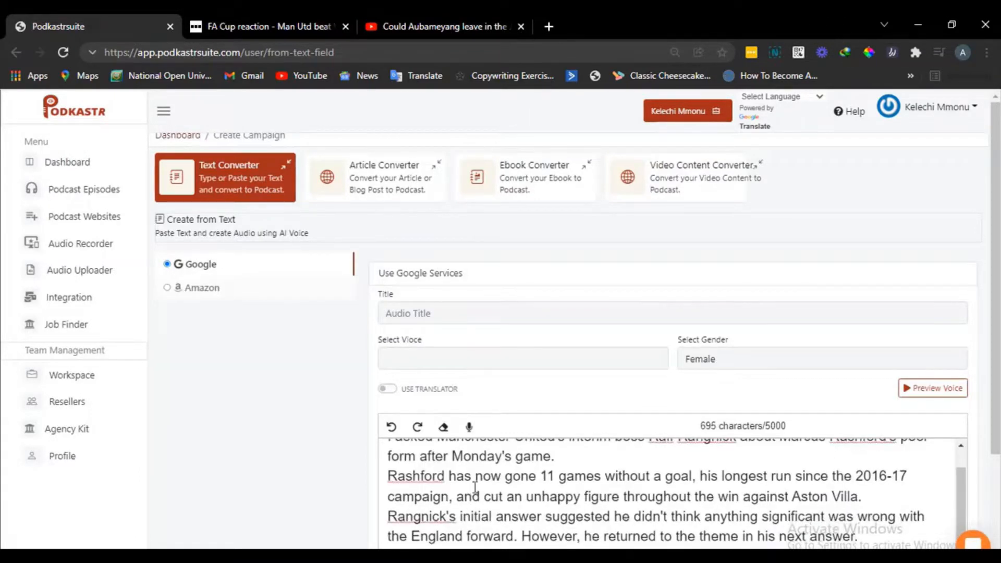
pyautogui.scroll(-3, 511, 494)
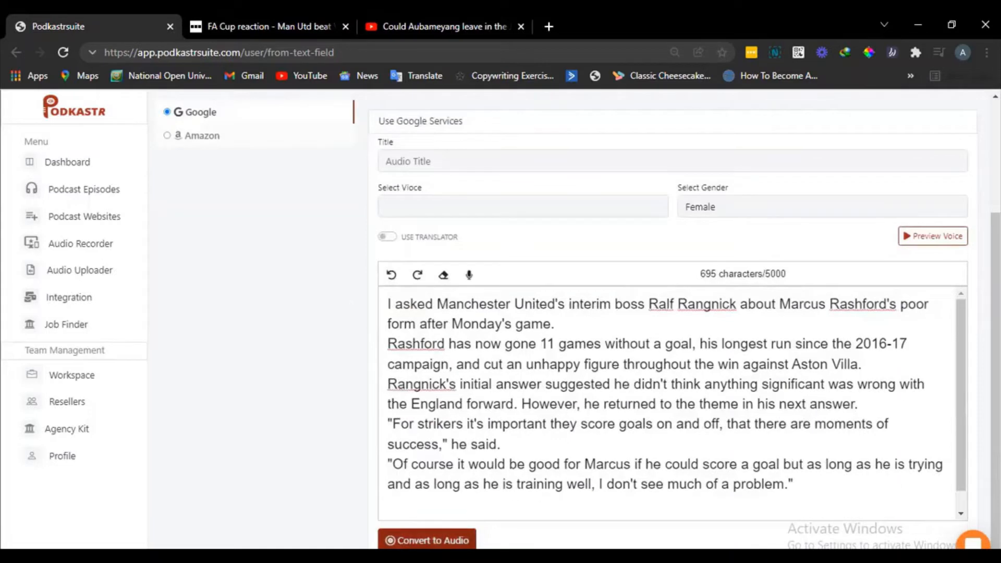
pyautogui.scroll(3, 397, 179)
pyautogui.click(397, 179)
pyautogui.click(397, 178)
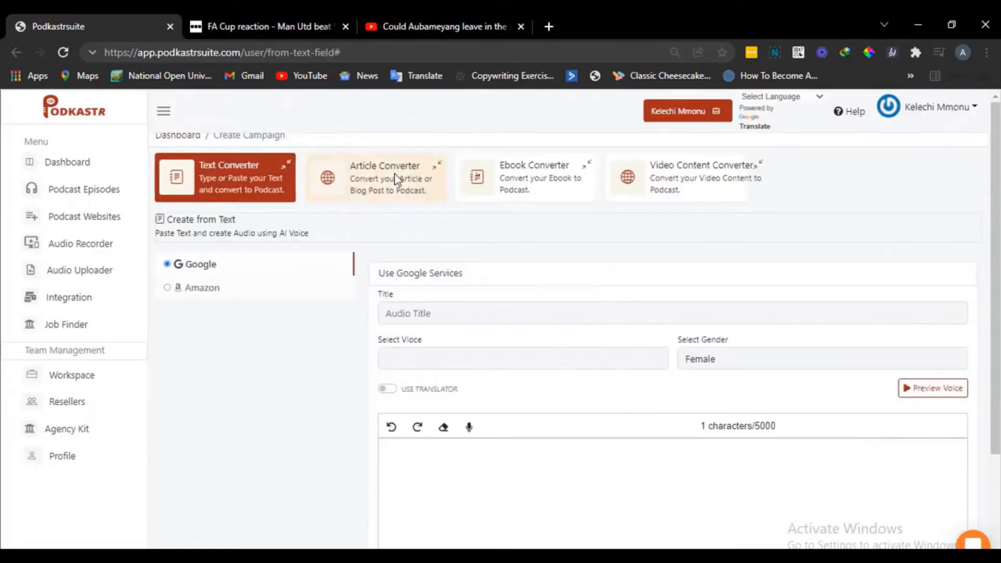
pyautogui.click(398, 180)
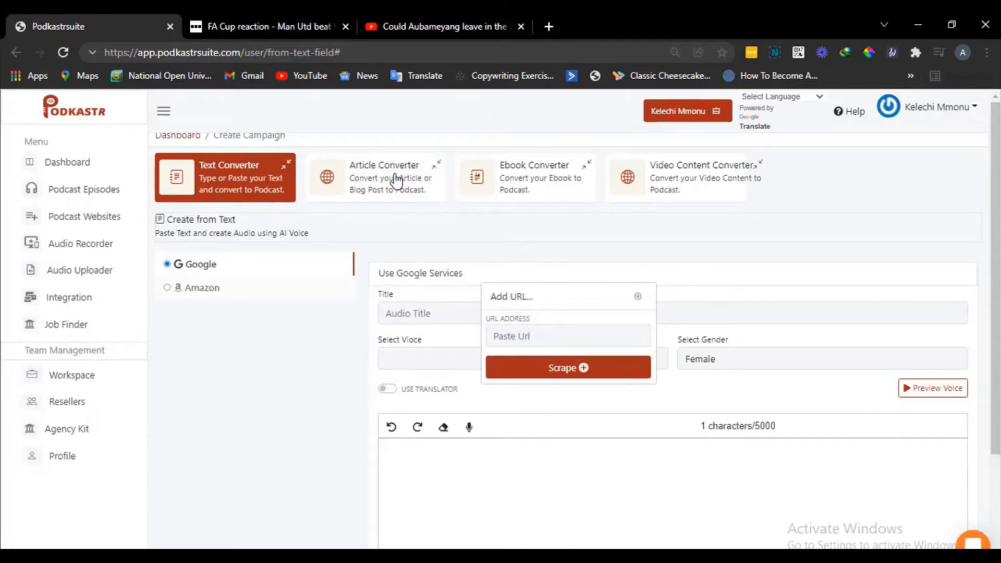
pyautogui.click(261, 19)
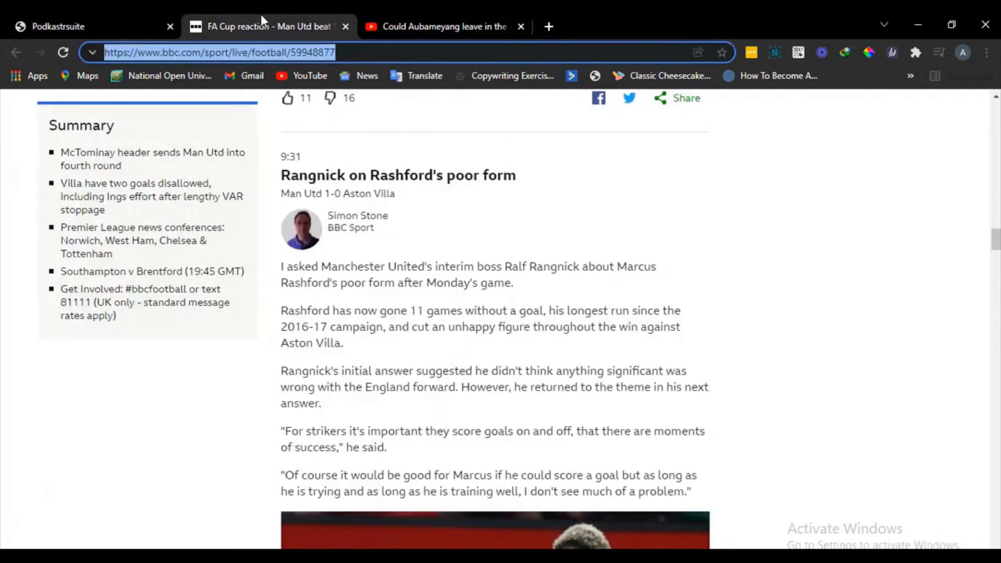
pyautogui.click(77, 17)
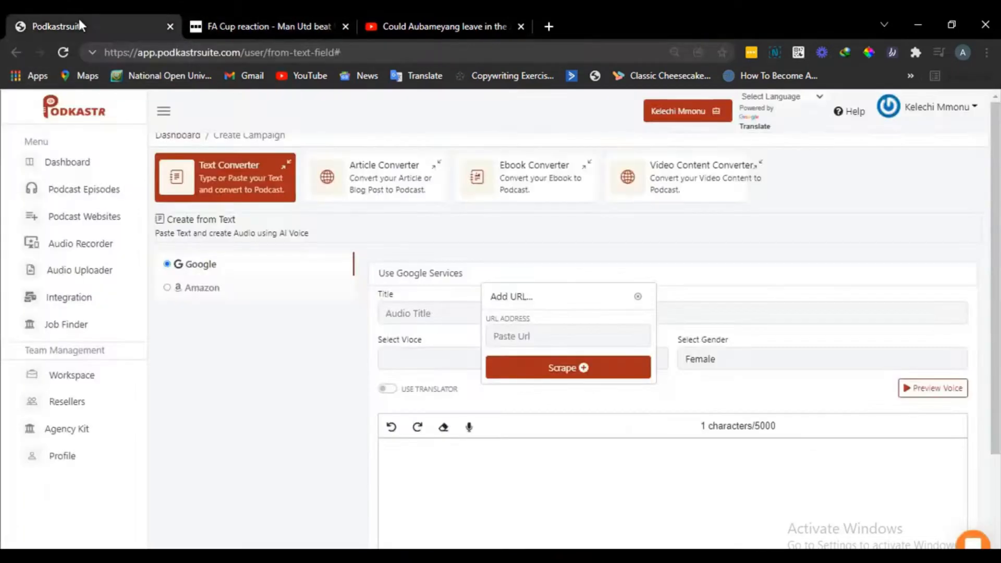
pyautogui.click(571, 338)
pyautogui.write('https://www.bbc.com/sport/live/football/59948877')
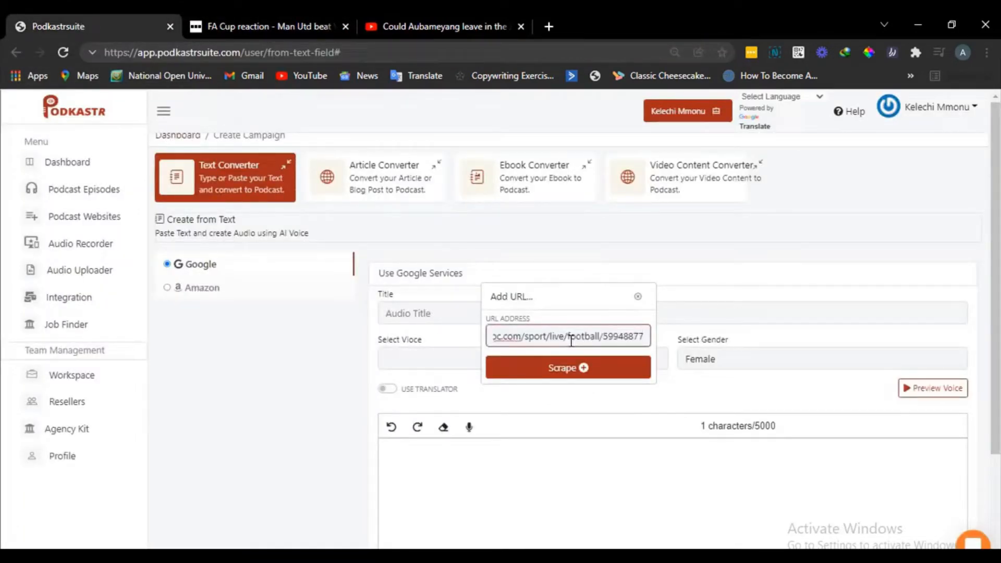
pyautogui.click(625, 373)
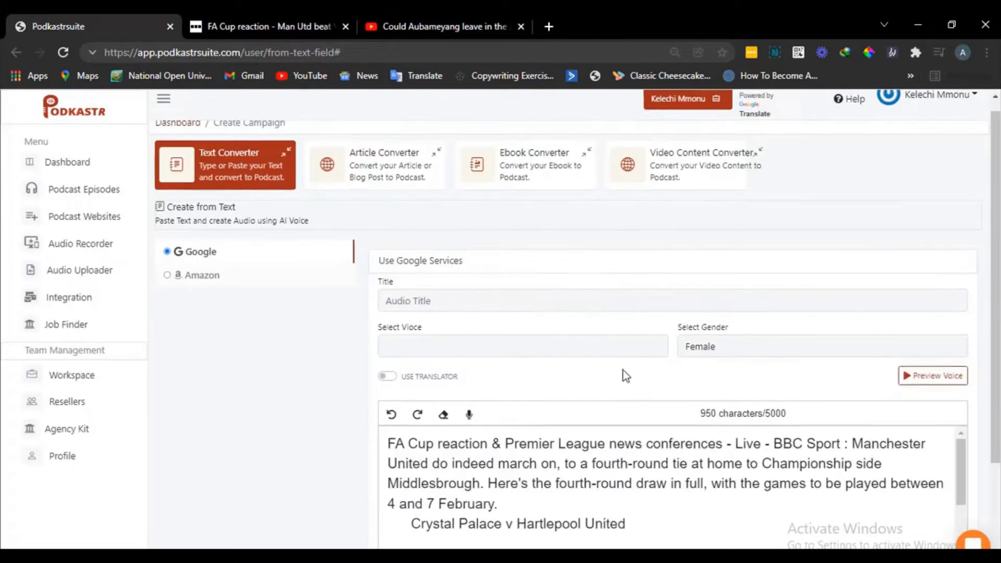
pyautogui.scroll(-3, 624, 370)
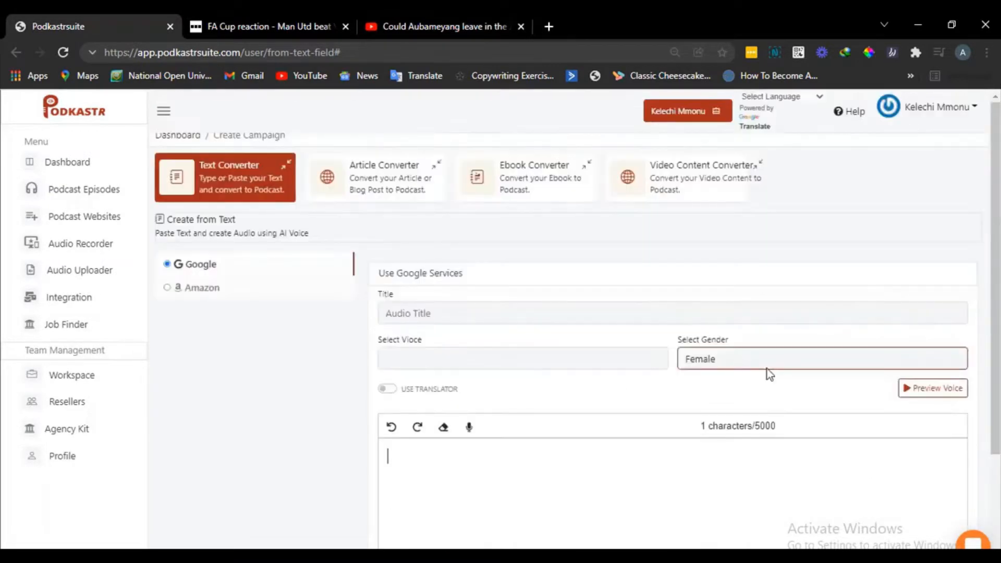
# - Upload the PodKastr_Demo PDF from the PodKastr Demo folder through the Ebook Converter and submit it for text extraction
pyautogui.click(549, 180)
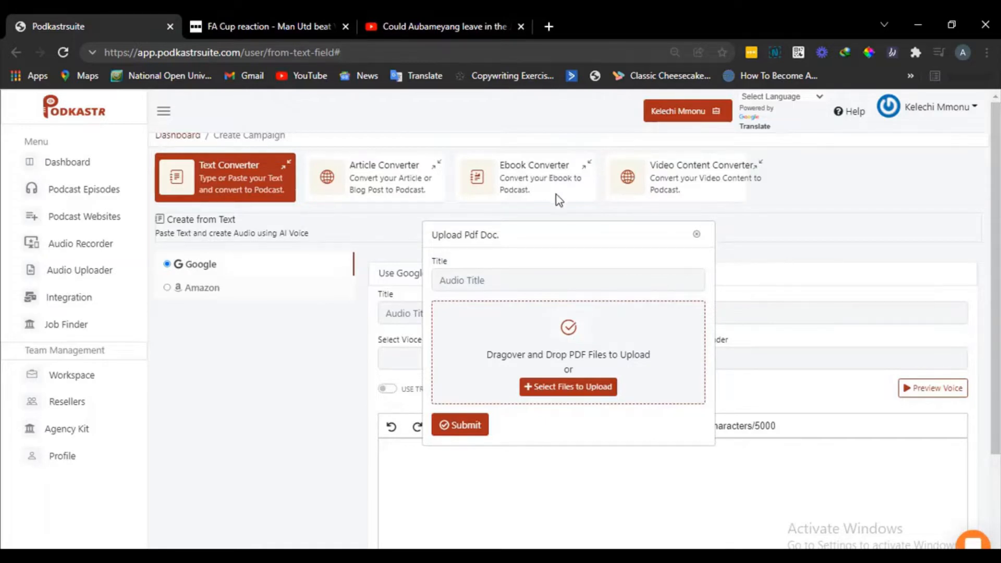
pyautogui.click(613, 397)
pyautogui.scroll(-3, 320, 217)
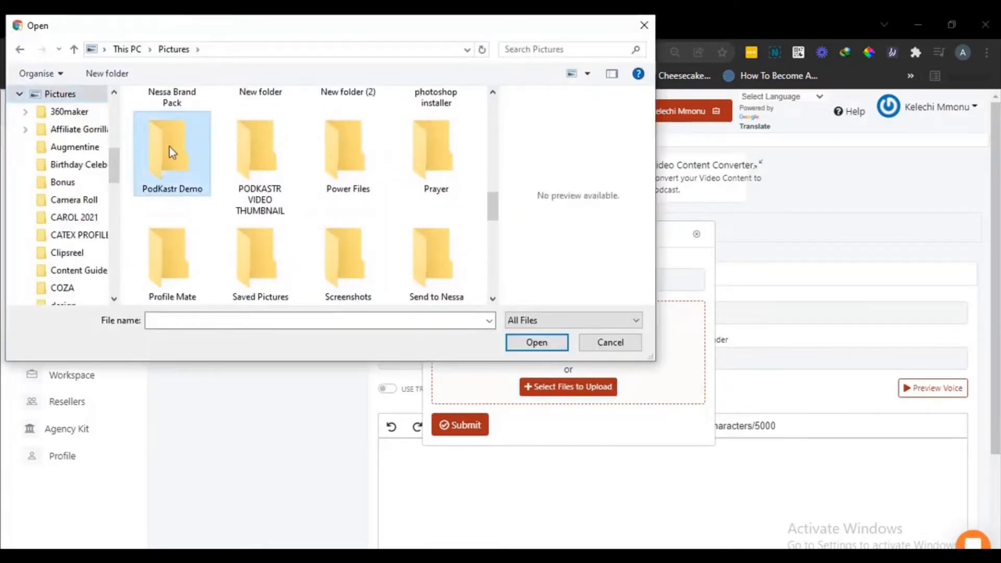
pyautogui.doubleClick(168, 150)
pyautogui.click(263, 241)
pyautogui.click(528, 345)
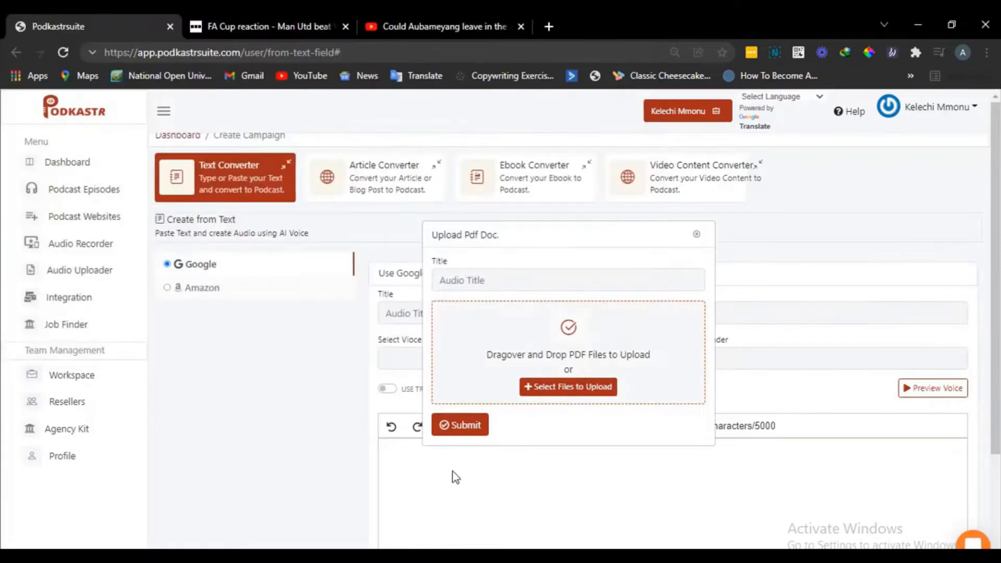
pyautogui.click(466, 429)
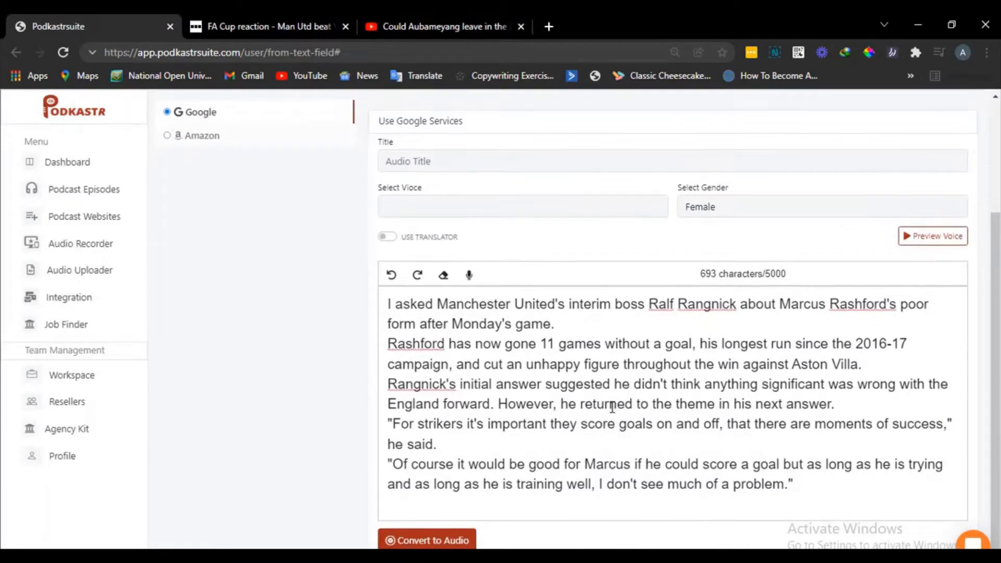
pyautogui.click(447, 538)
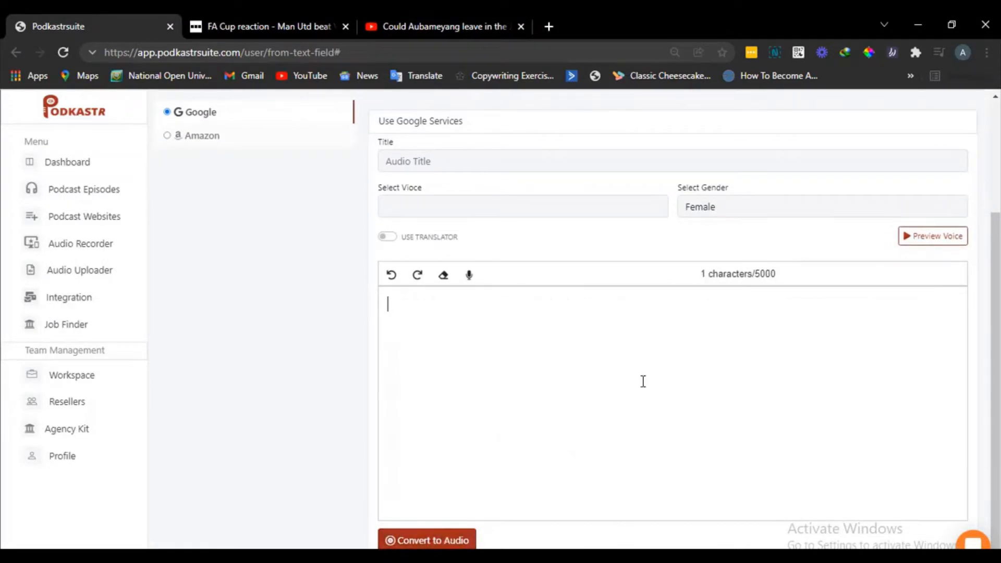
pyautogui.scroll(3, 644, 381)
pyautogui.click(696, 184)
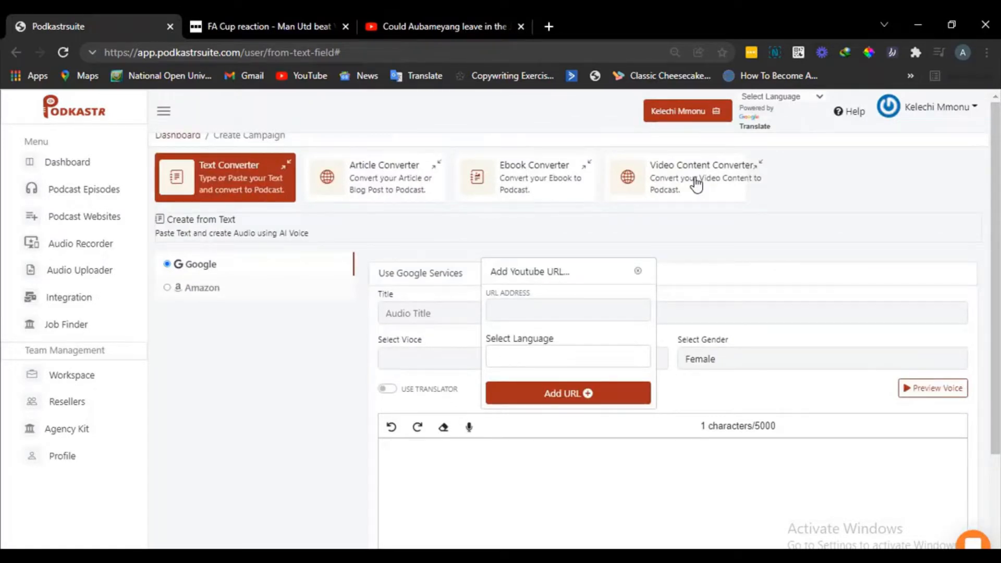
pyautogui.click(459, 18)
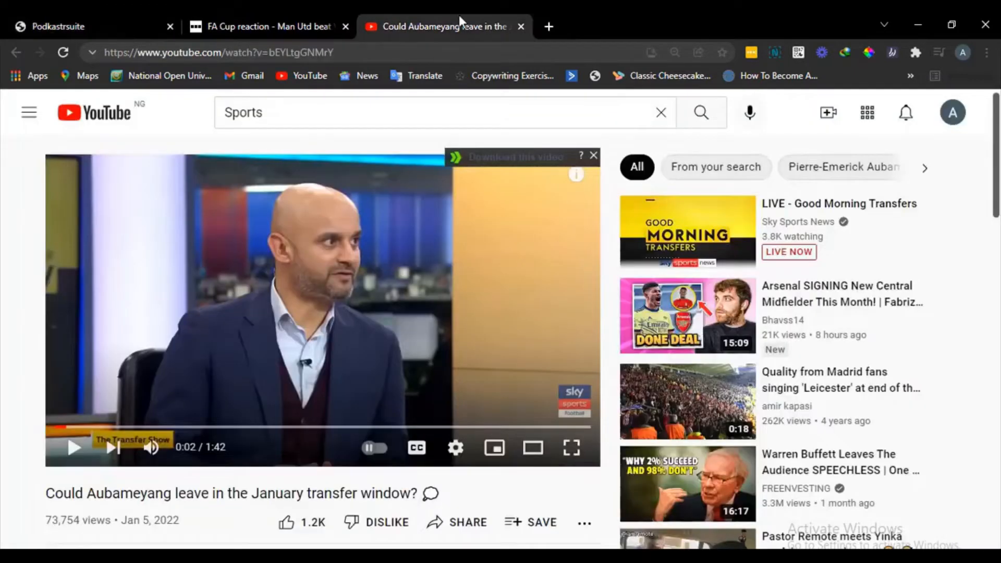
pyautogui.click(364, 50)
pyautogui.hotkey('ctrl', 'c')
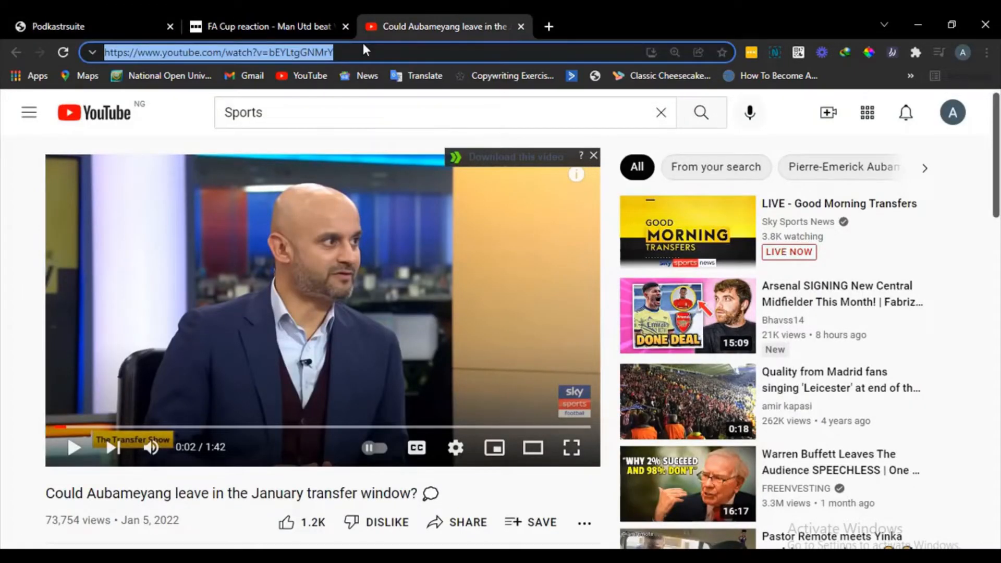
pyautogui.click(89, 16)
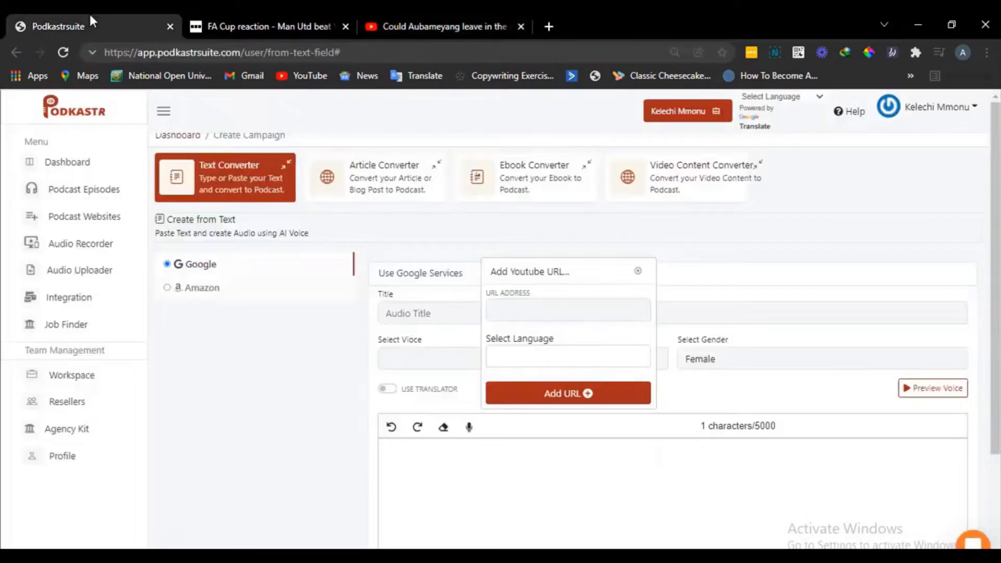
pyautogui.click(546, 314)
pyautogui.hotkey('ctrl', 'v')
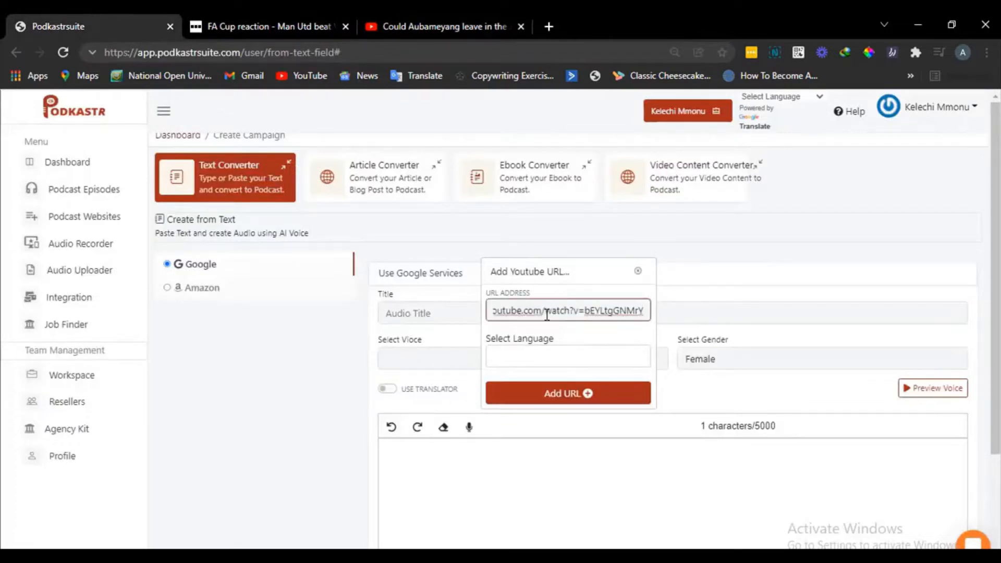
# - Choose the video's language and add the URL to import its transcript into the text editor
pyautogui.click(569, 357)
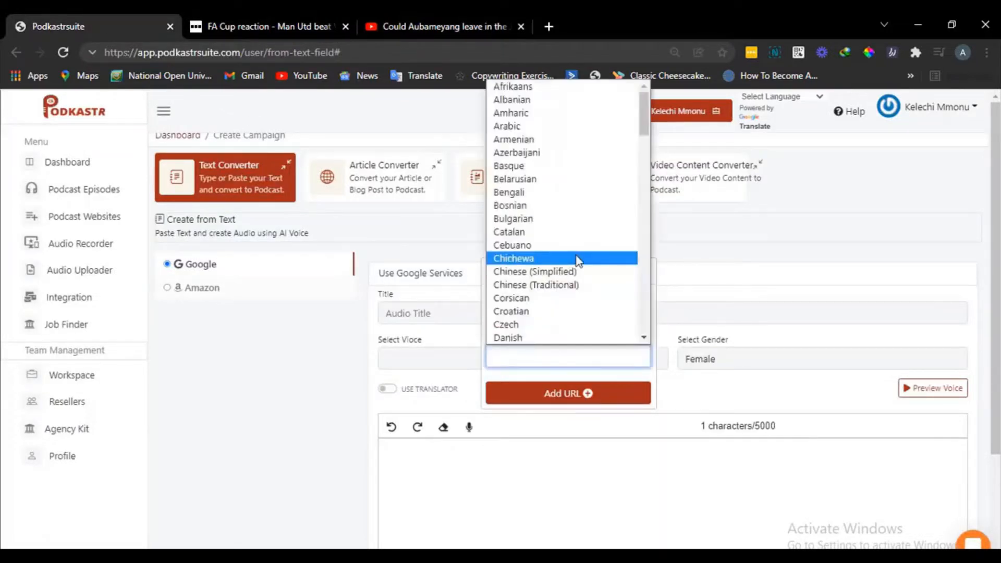
pyautogui.scroll(-10, 578, 259)
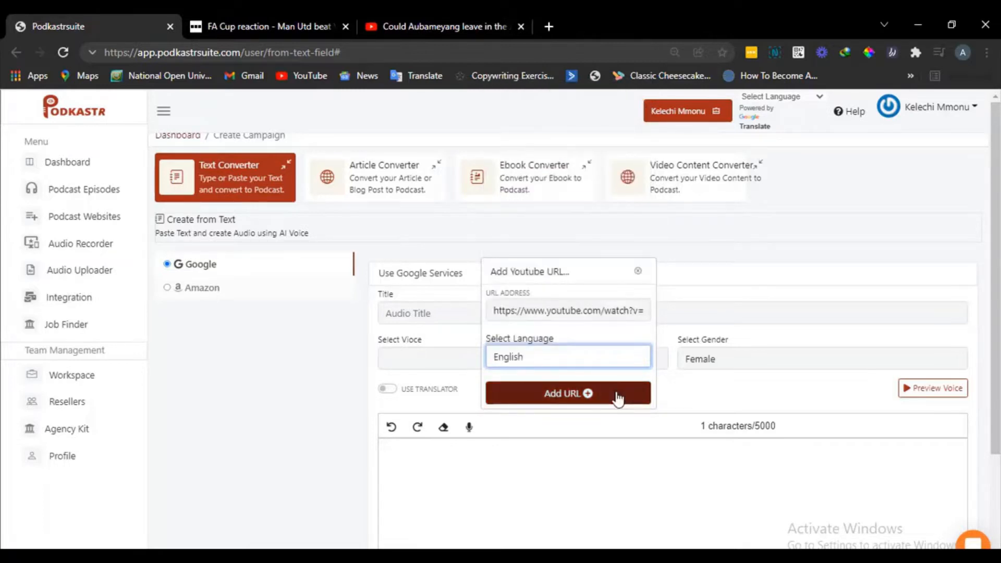
pyautogui.click(618, 399)
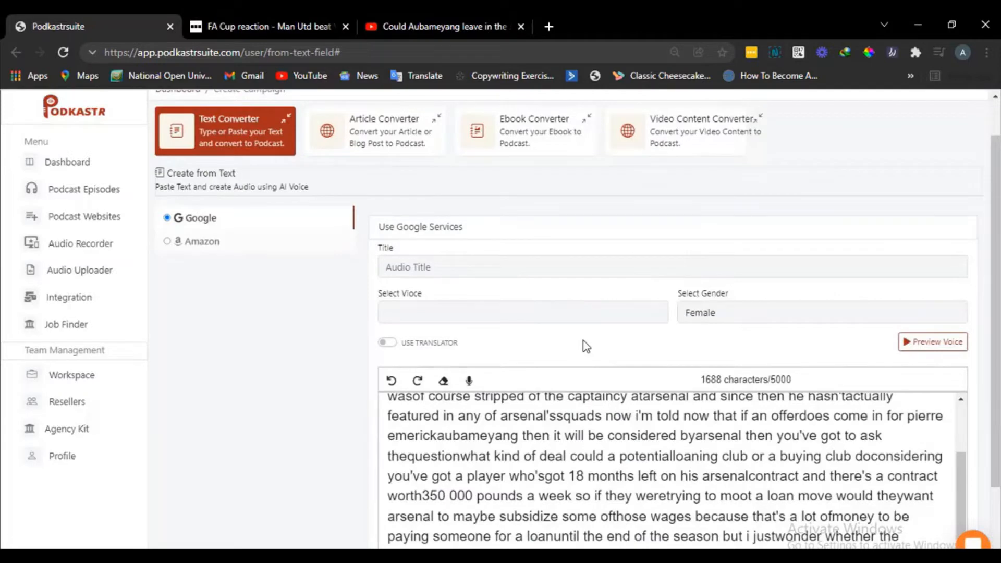
pyautogui.scroll(-2, 586, 346)
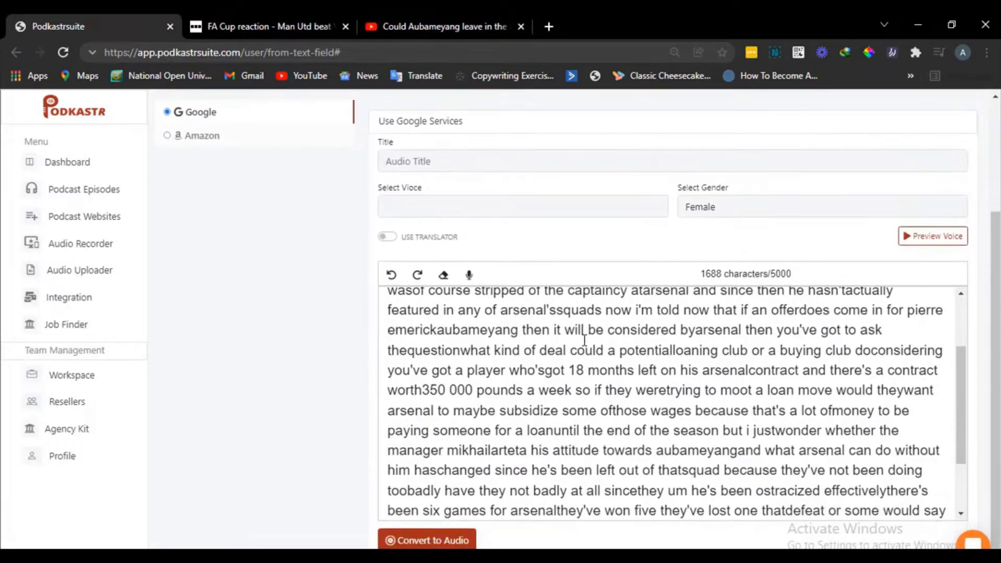
pyautogui.scroll(2, 98, 277)
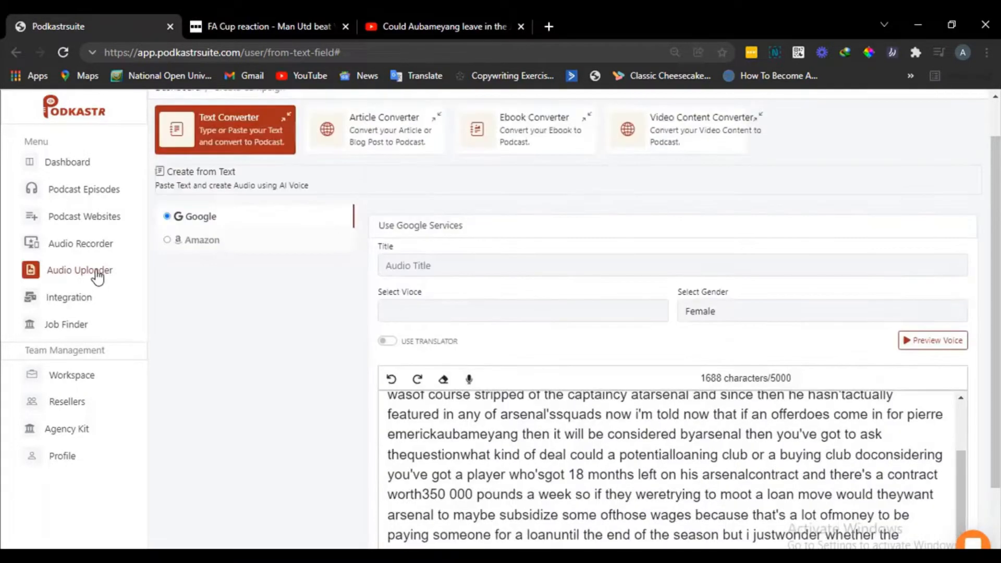
# - Open the Audio Uploader in a new tab, look at its audio file selection, and close that tab
pyautogui.rightClick(96, 273)
pyautogui.click(131, 286)
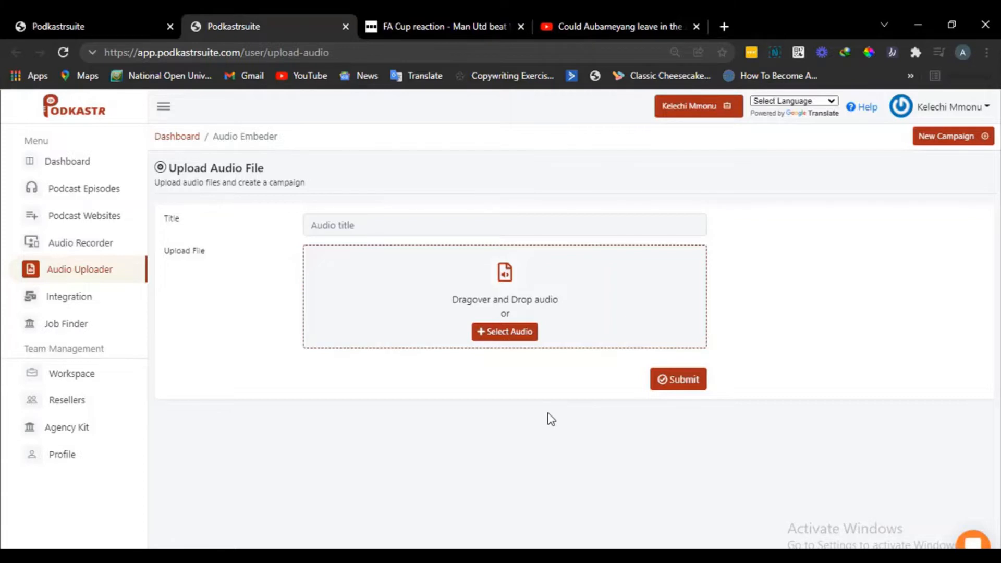
pyautogui.click(496, 335)
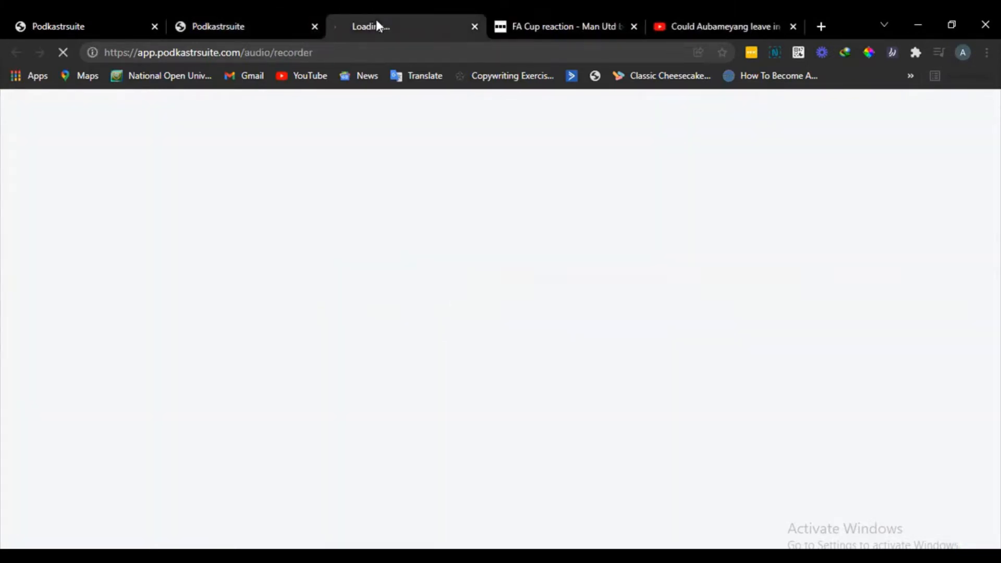
pyautogui.click(315, 26)
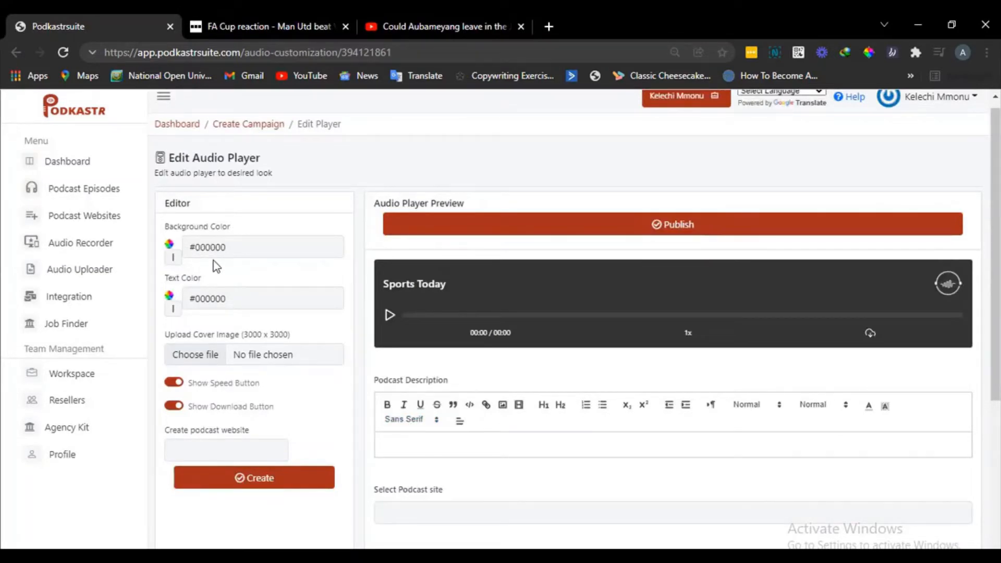
# - Upload the image 533d678d-5826-44bd-9c32-64bd993fb0b3 from the PodKastr Demo folder as the Sports Today cover image
pyautogui.click(187, 300)
pyautogui.click(203, 359)
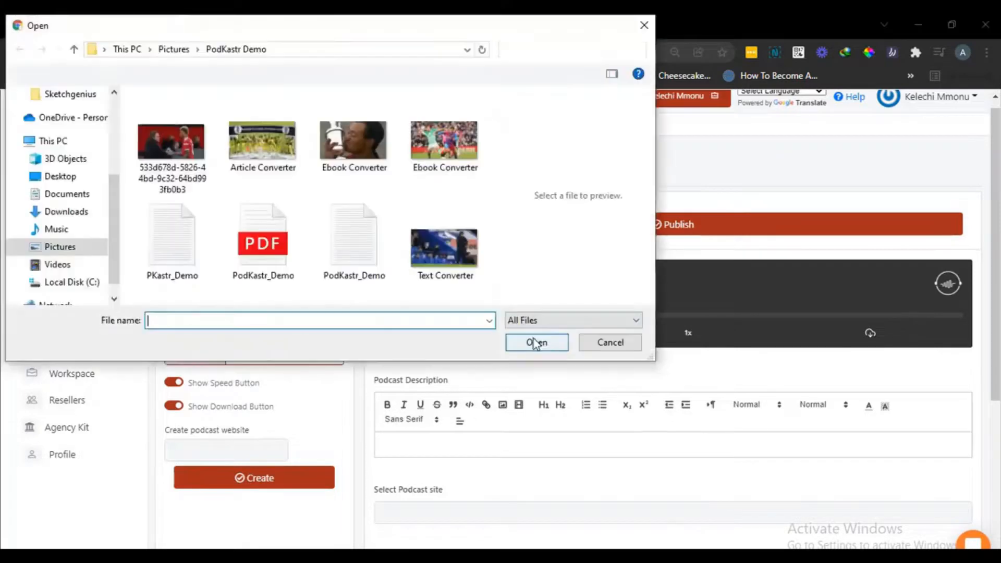
pyautogui.click(170, 147)
pyautogui.click(534, 342)
# - Enter "Sports" as the podcast description and publish the Sports Today episode
pyautogui.scroll(-2, 520, 329)
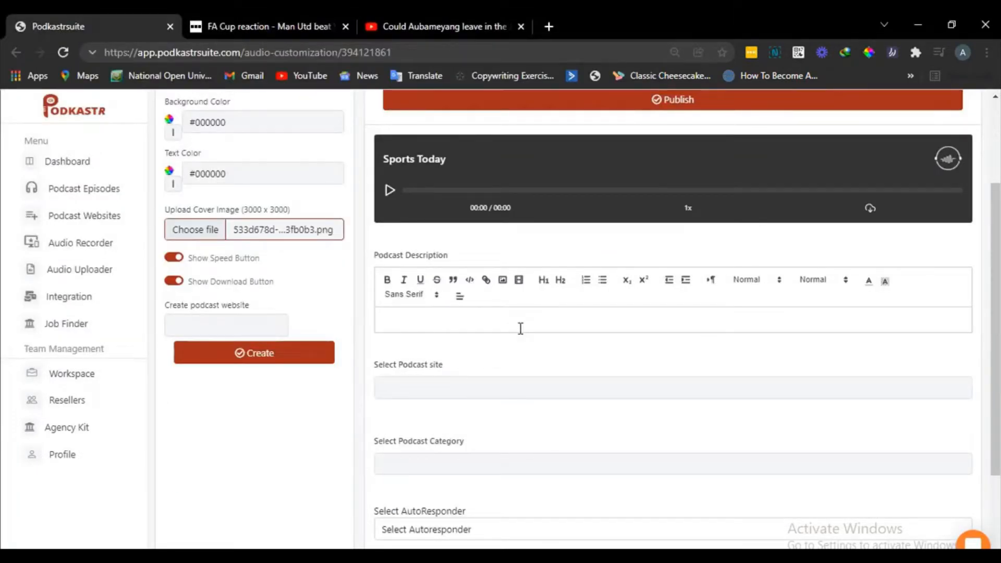
pyautogui.click(502, 327)
pyautogui.write('Sports')
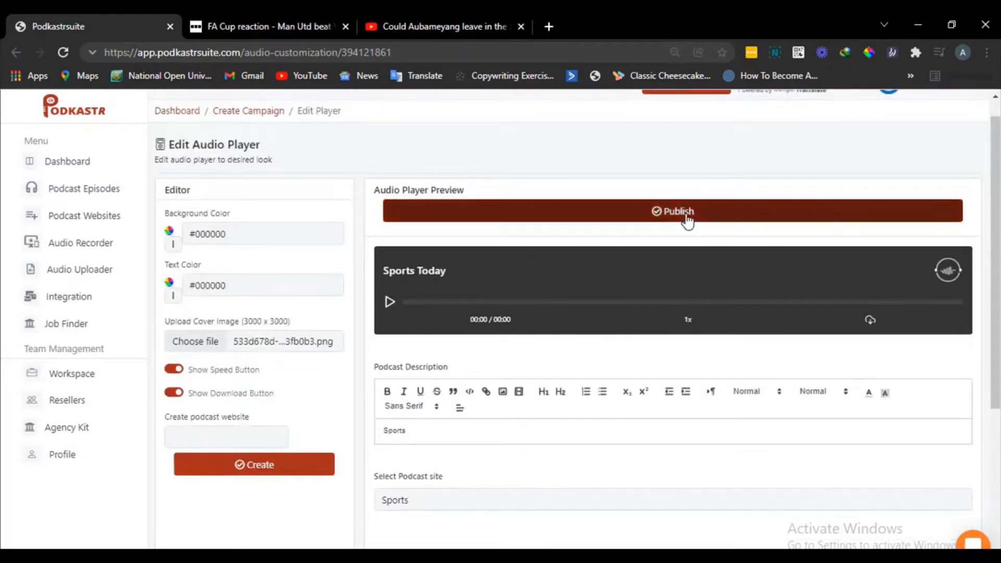
pyautogui.click(687, 217)
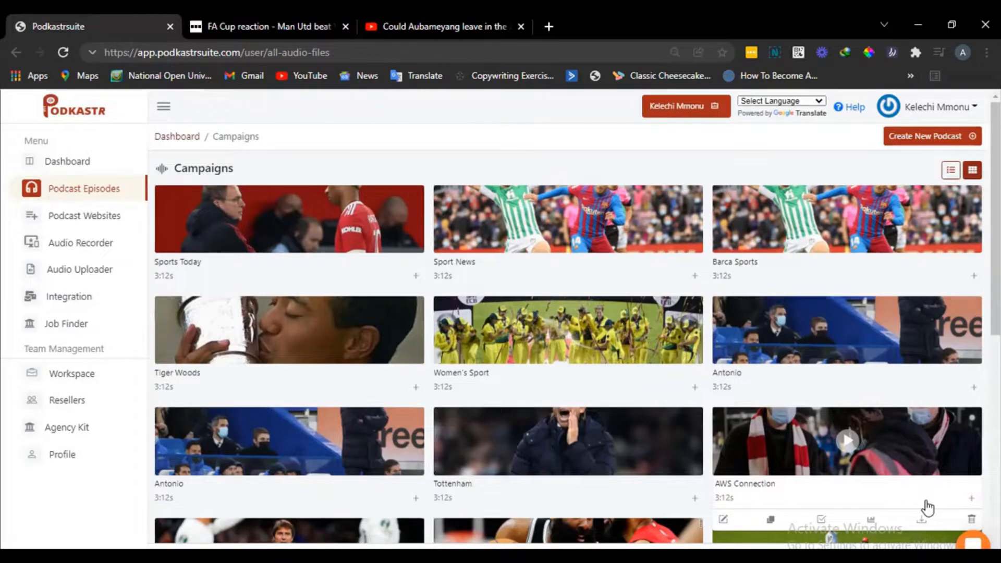
# - Open the published Sports Today episode page in a new tab
pyautogui.click(922, 519)
pyautogui.click(594, 238)
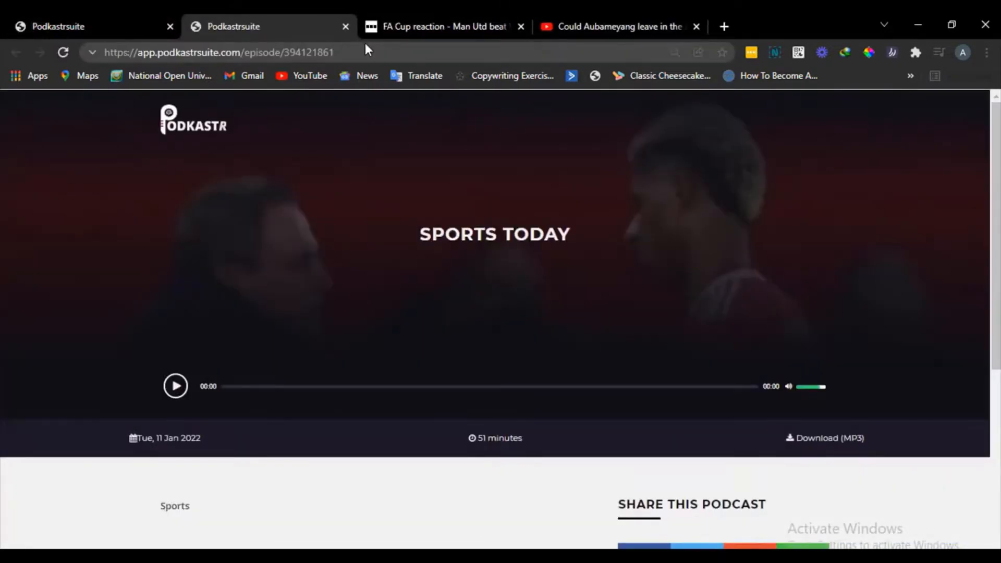
pyautogui.doubleClick(352, 51)
pyautogui.click(352, 51)
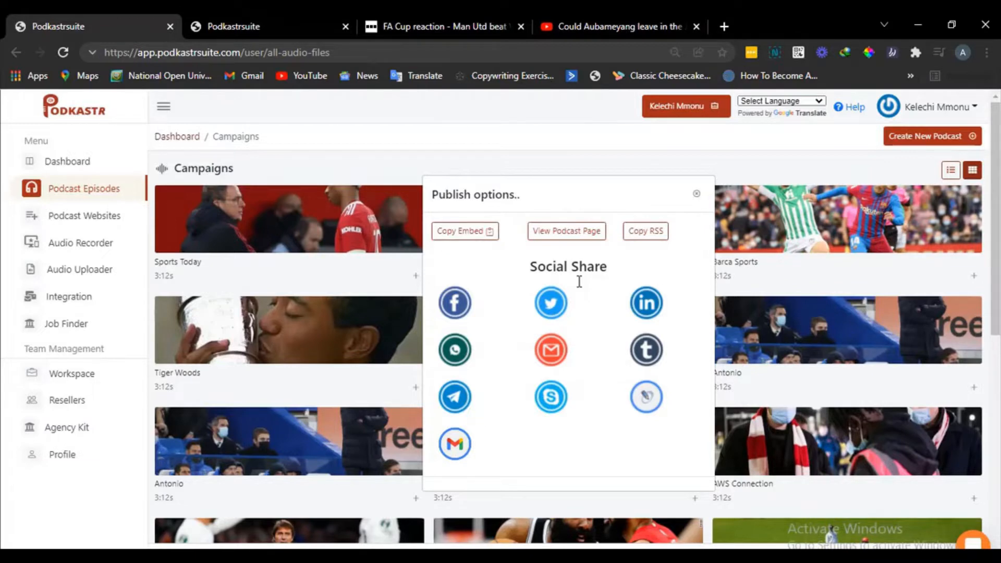
# - Open the published sports podcast website from the podcast websites' publish options and look through its episodes
pyautogui.click(78, 217)
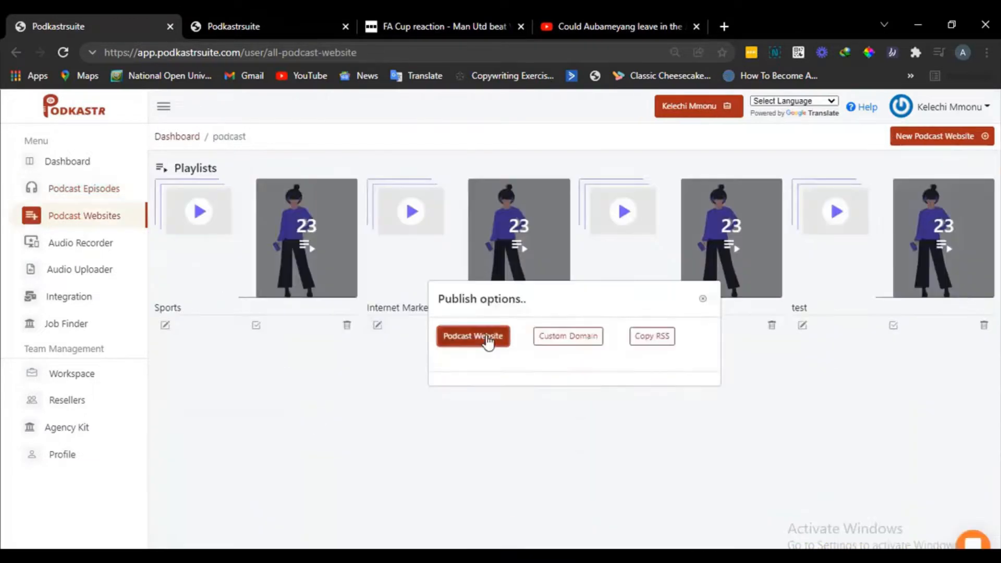
pyautogui.click(473, 336)
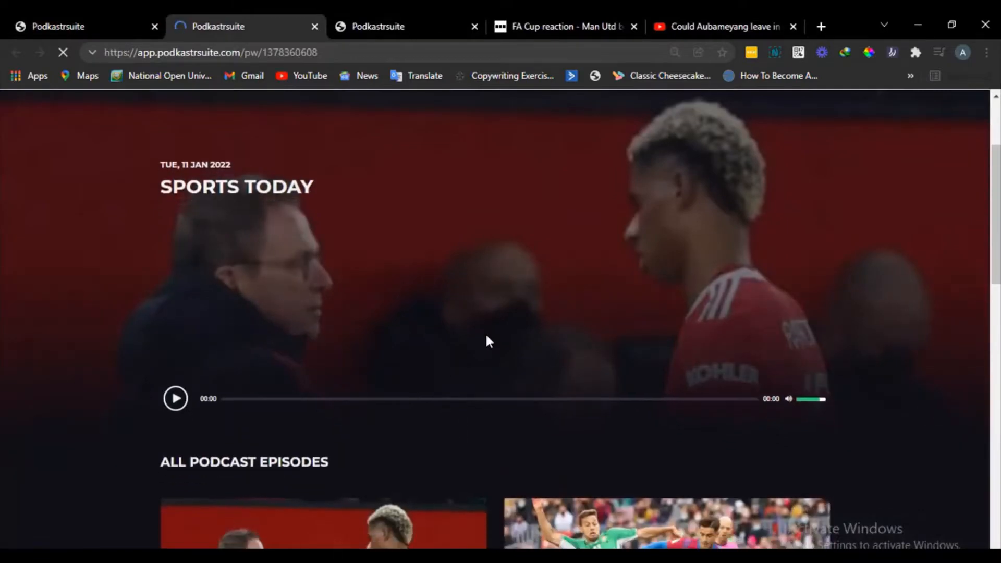
pyautogui.scroll(-9, 486, 337)
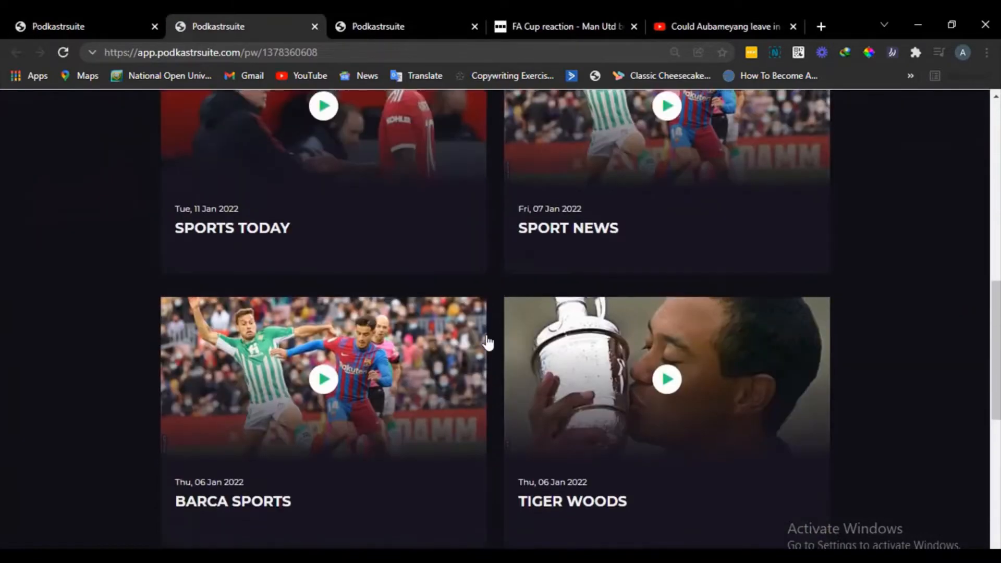
pyautogui.scroll(-1, 486, 337)
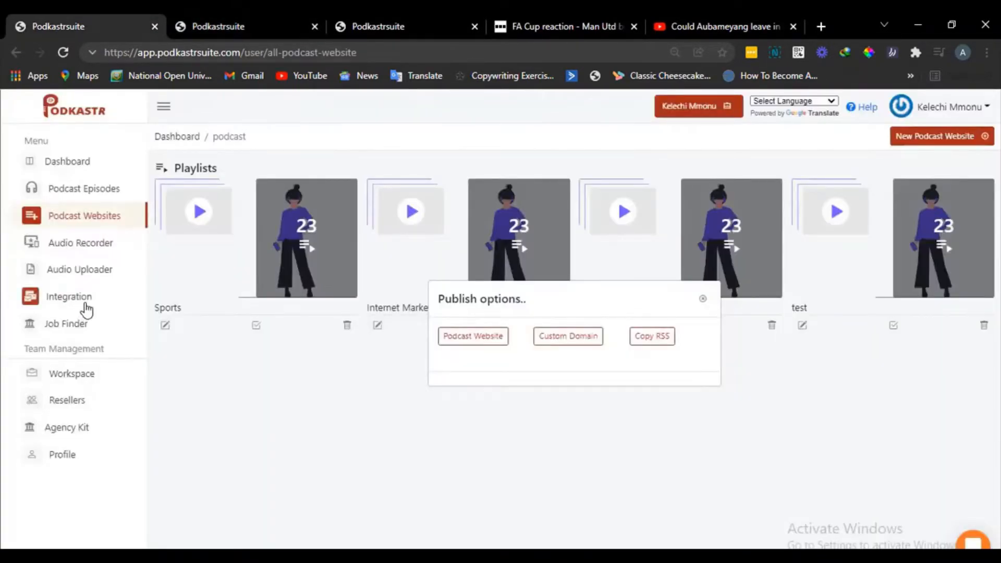
# - Look through the autoresponder integrations and view ConvertKit's API key form, closing it without entering a key
pyautogui.click(87, 308)
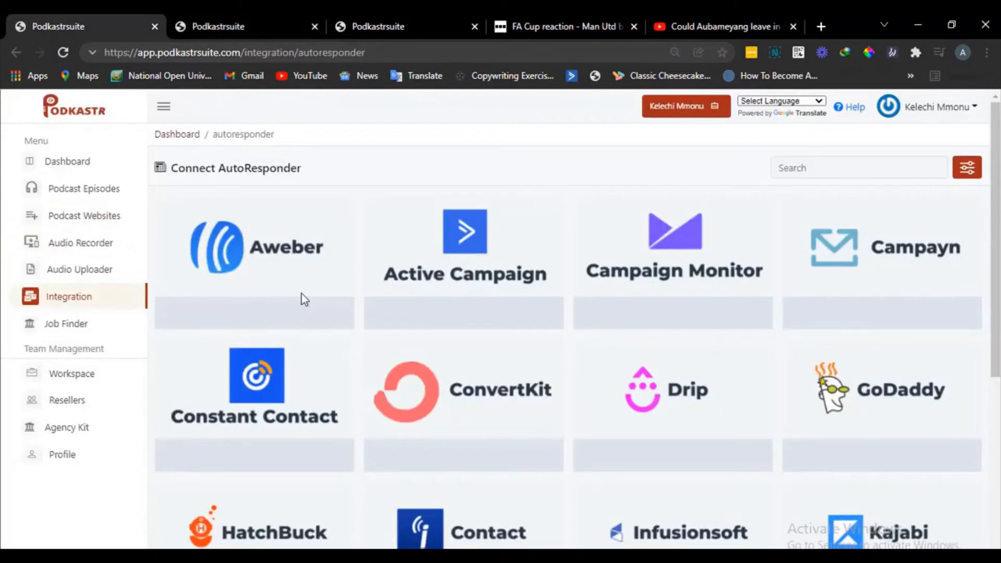
pyautogui.scroll(-3, 302, 293)
pyautogui.moveTo(494, 268)
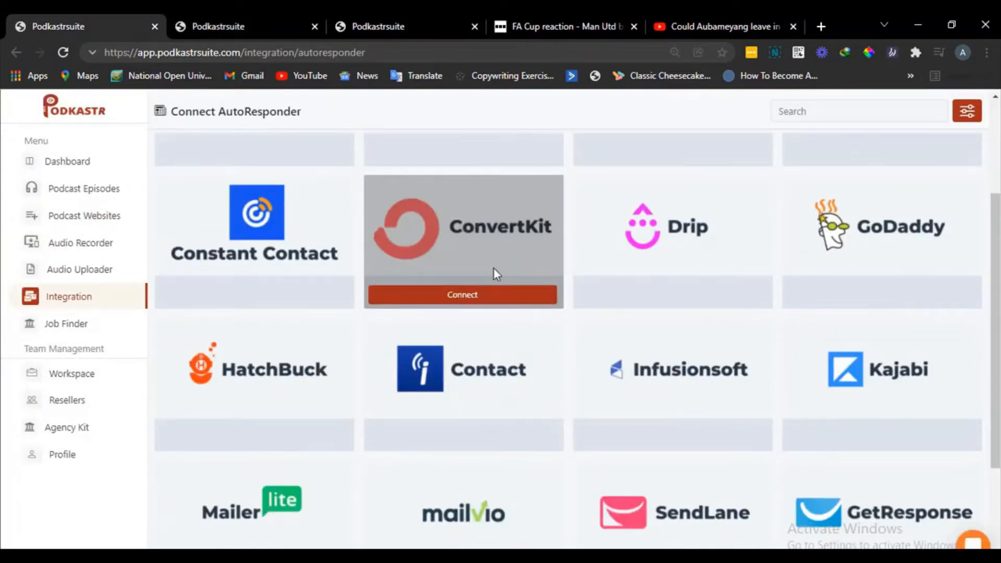
pyautogui.scroll(3, 493, 268)
pyautogui.click(504, 459)
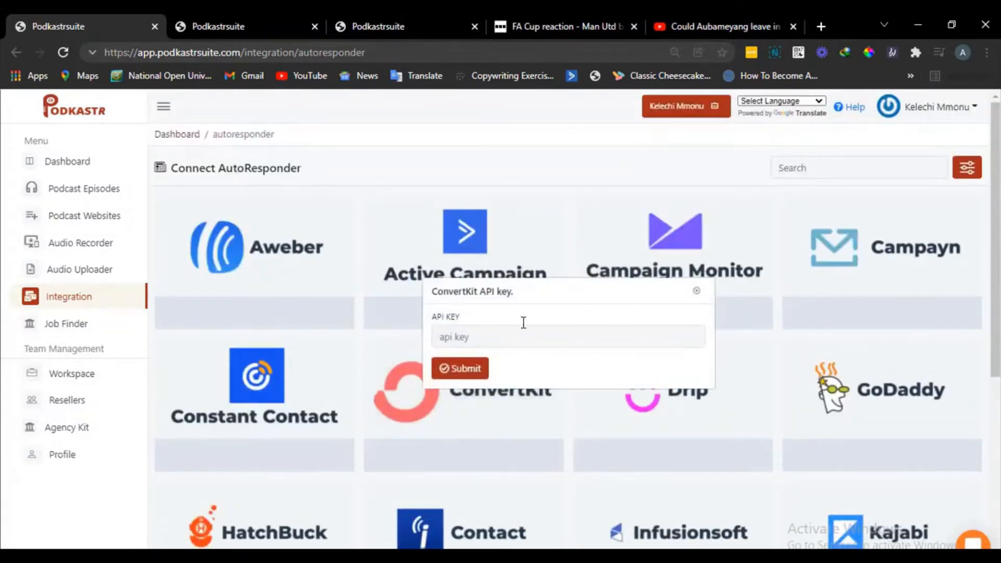
pyautogui.click(771, 382)
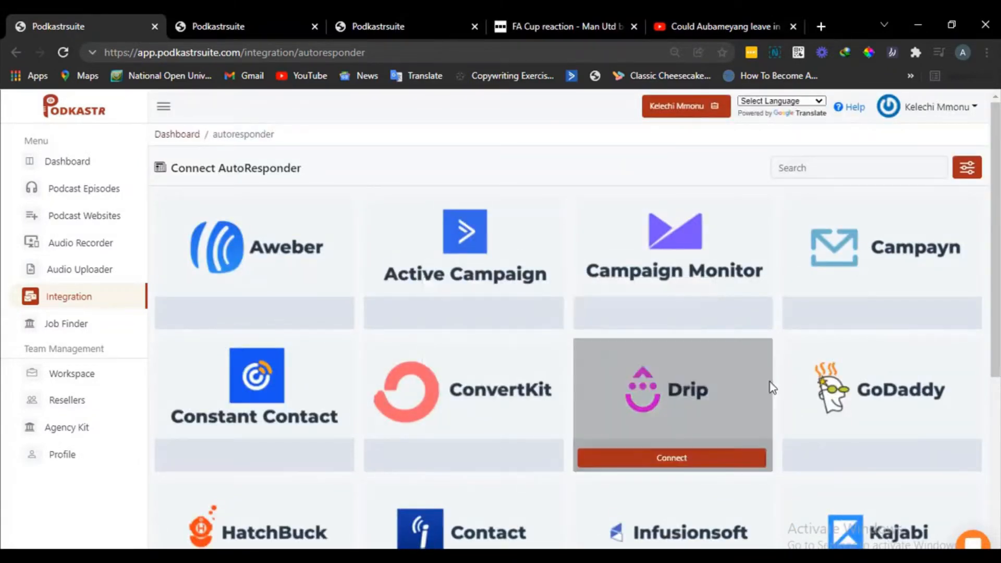